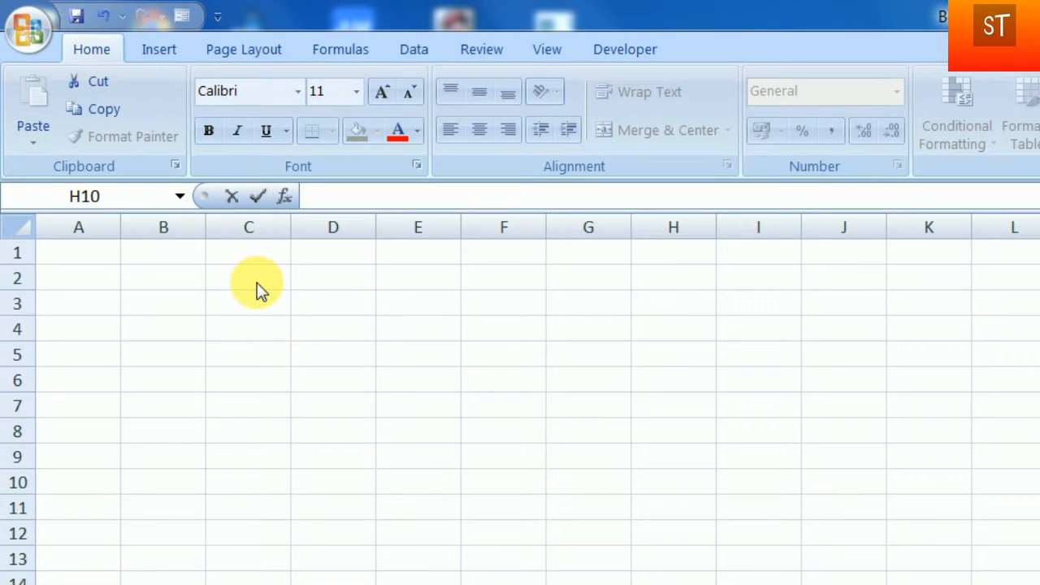
Enter 56 in cell E3 and 45 in cell E4
{"action": "left_click", "coordinate": [416, 302]}
{"action": "left_click", "coordinate": [424, 309]}
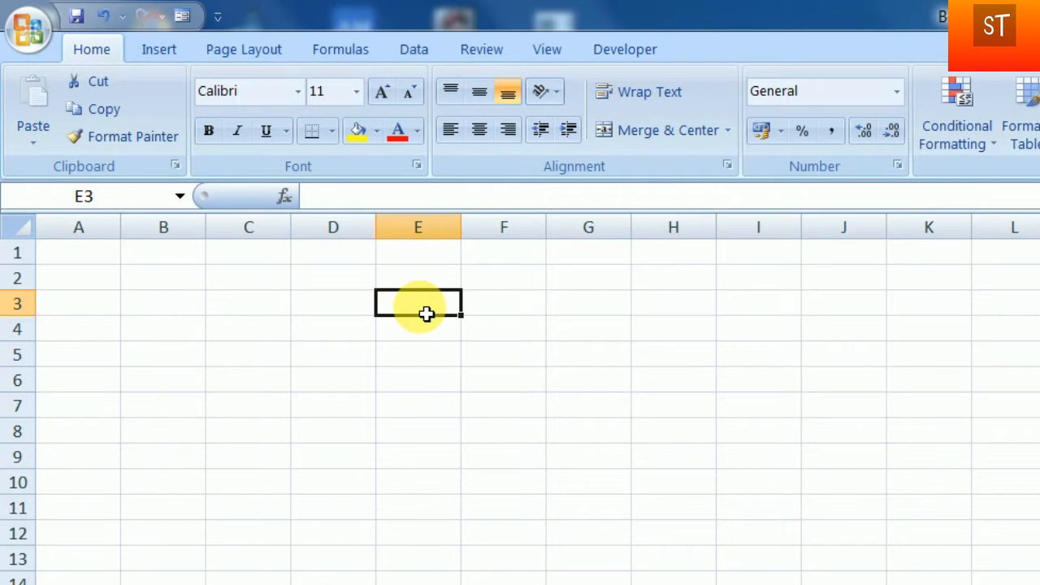
{"action": "type", "text": "56"}
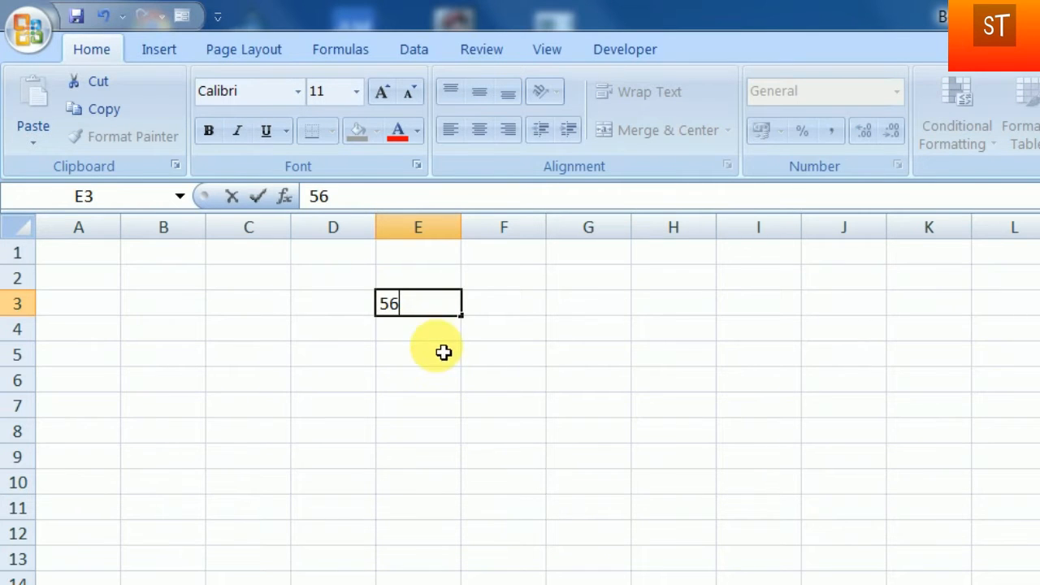
{"action": "left_click", "coordinate": [442, 336]}
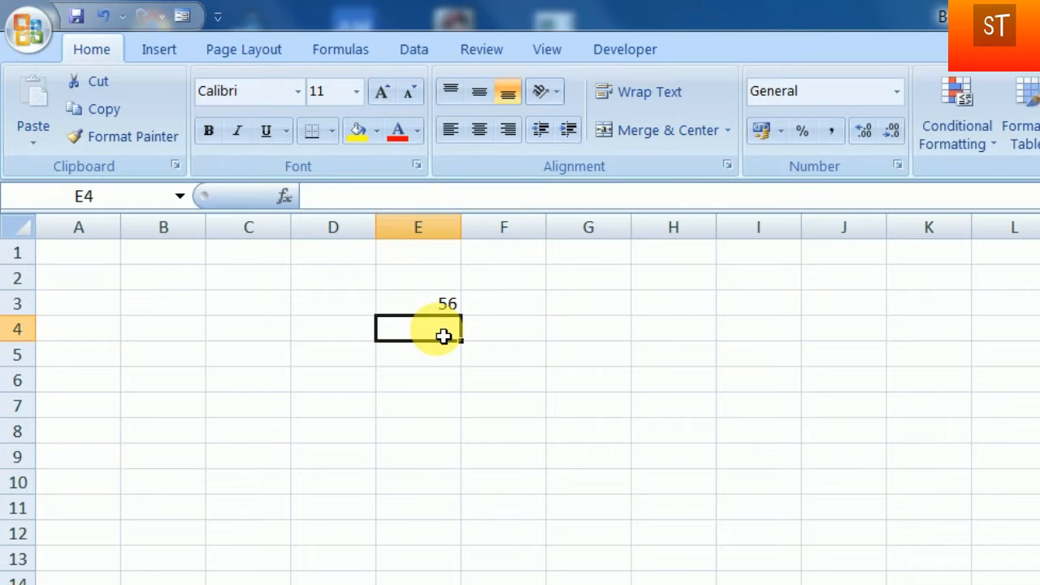
{"action": "type", "text": "45"}
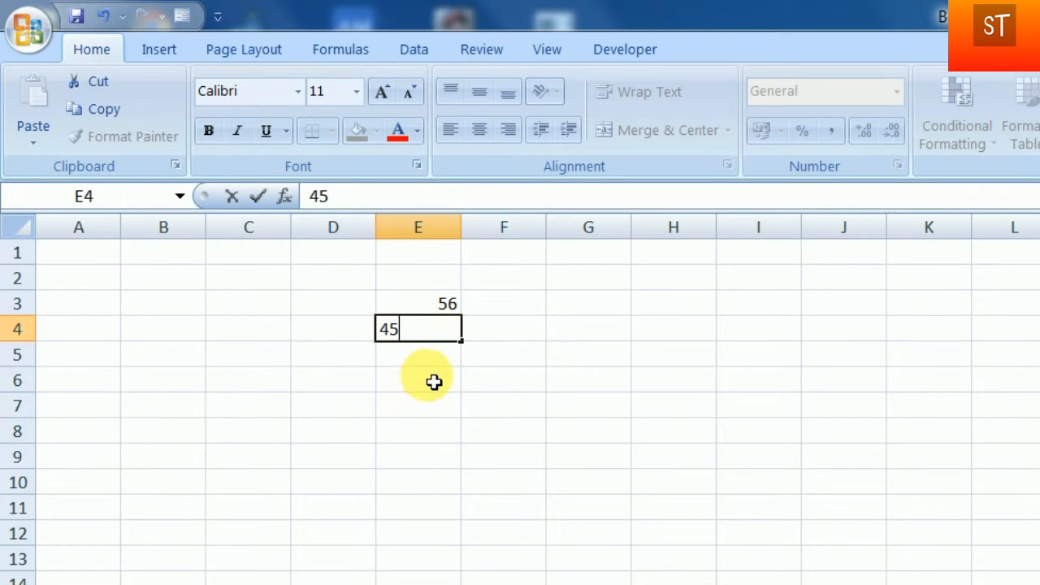
Add the two numbers in cell E5 with the formula =sum(E3:E4)
{"action": "left_click", "coordinate": [434, 368]}
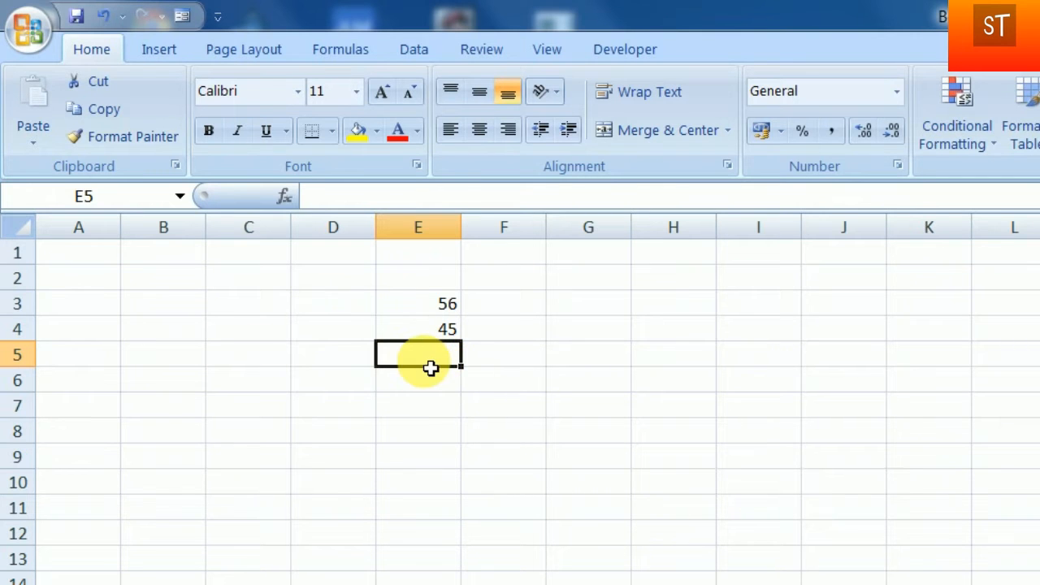
{"action": "type", "text": "="}
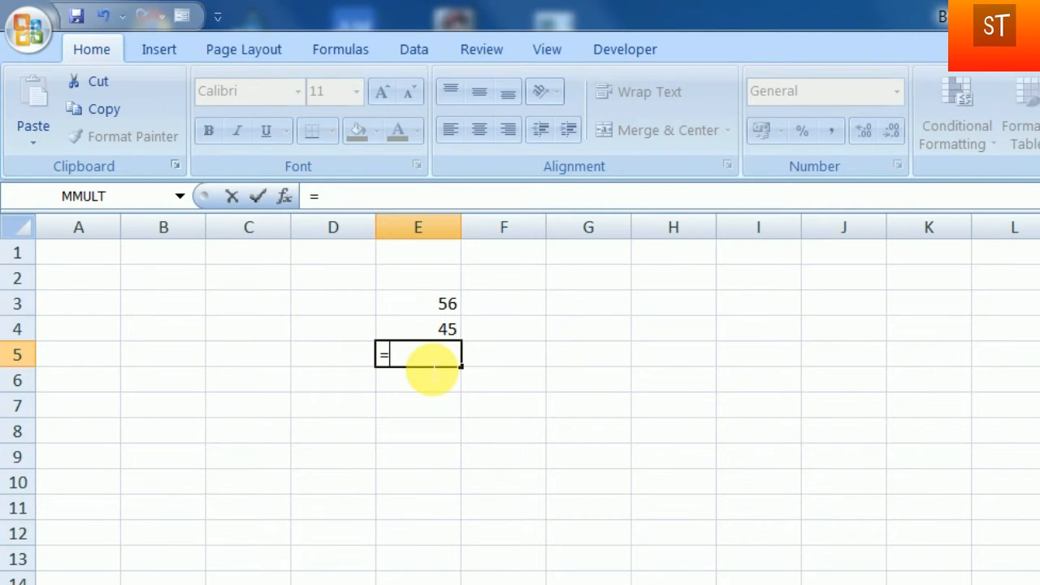
{"action": "type", "text": "sum"}
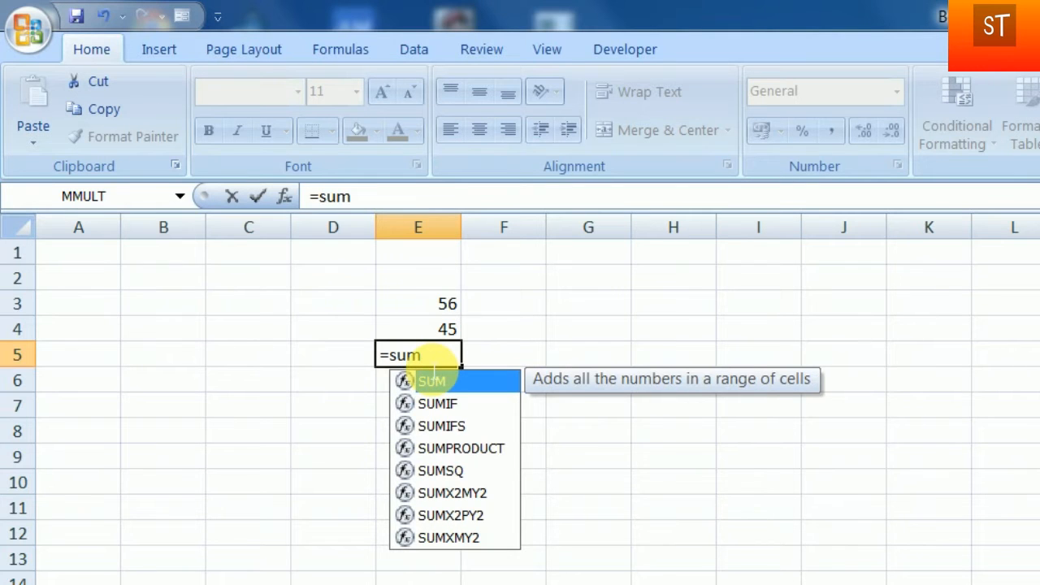
{"action": "type", "text": "("}
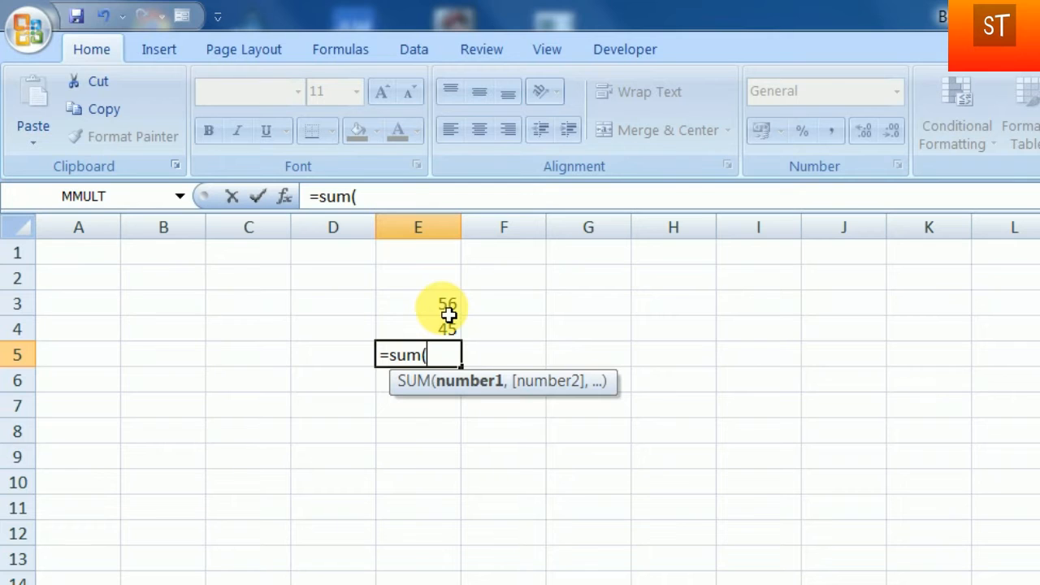
{"action": "left_click", "coordinate": [449, 311]}
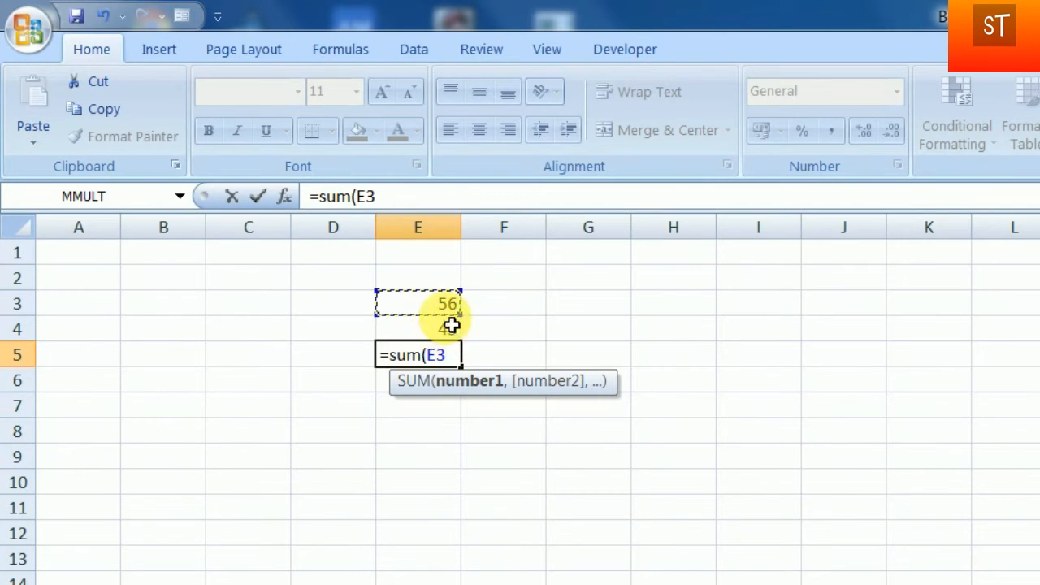
{"action": "left_click_drag", "start_coordinate": [450, 301], "coordinate": [452, 342]}
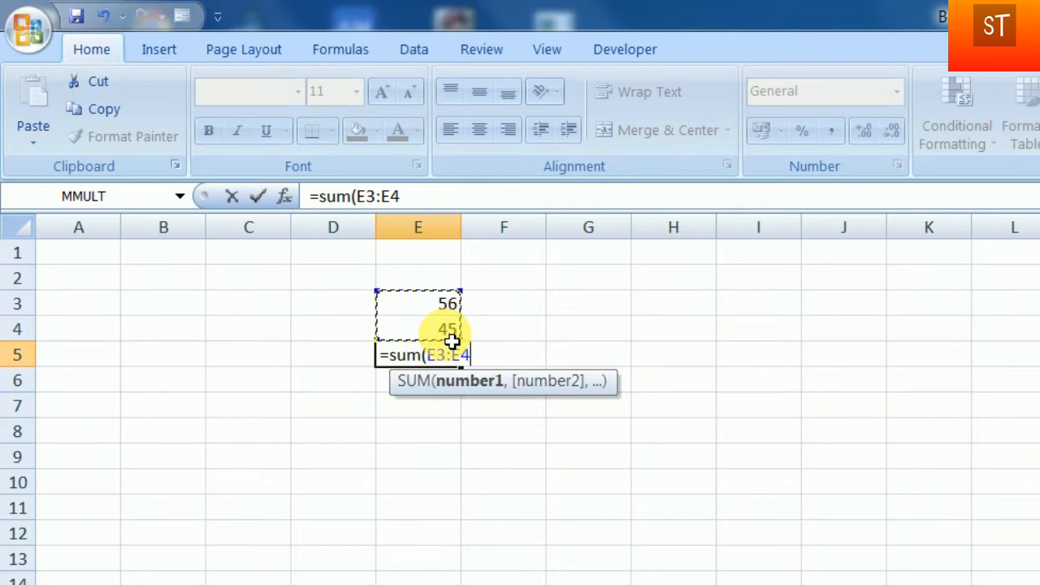
{"action": "type", "text": ")"}
{"action": "key", "text": "Return"}
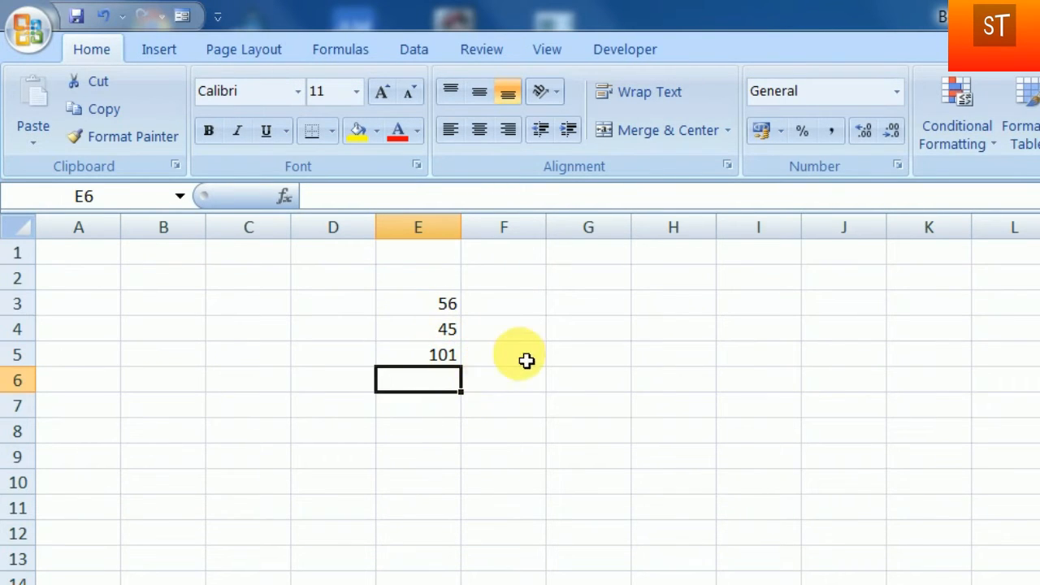
Clear the SUM formula from cell E5
{"action": "left_click", "coordinate": [446, 357]}
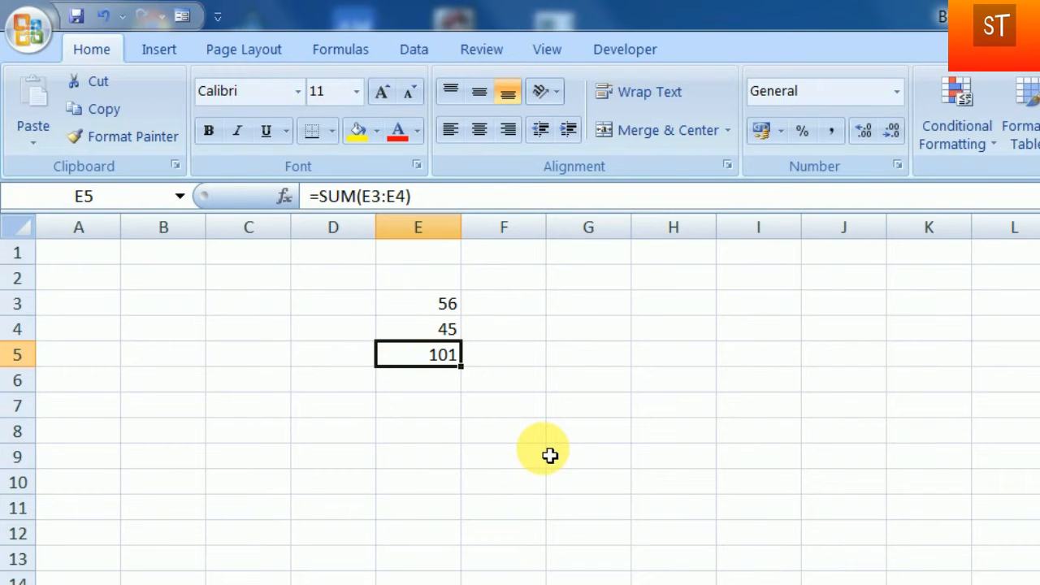
{"action": "key", "text": "BackSpace"}
{"action": "left_click", "coordinate": [442, 403]}
Use AutoSum on the range E3:E5 to total the two numbers in E5
{"action": "left_click_drag", "start_coordinate": [446, 311], "coordinate": [451, 364]}
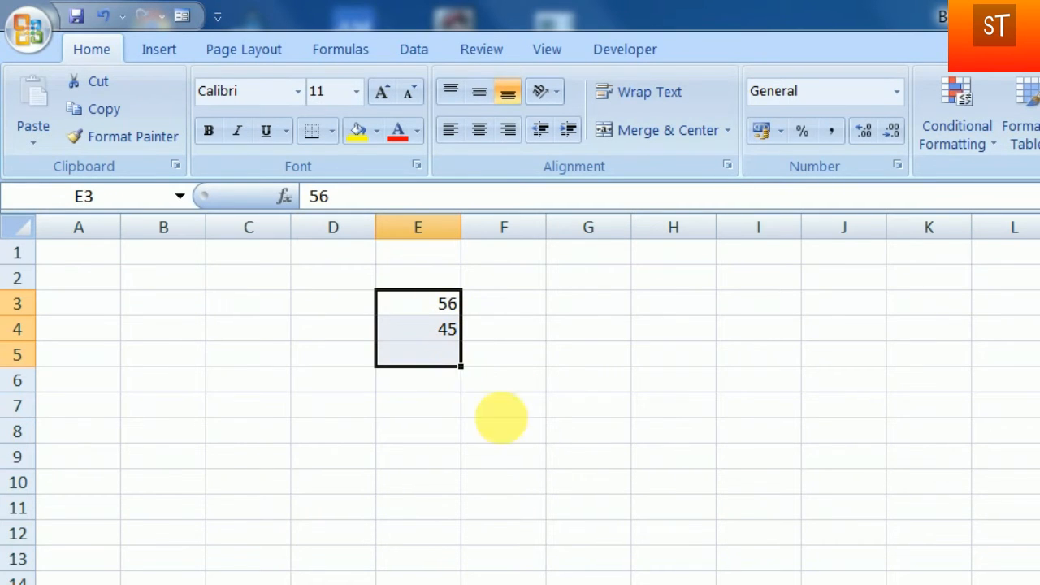
{"action": "key", "text": "alt+equal"}
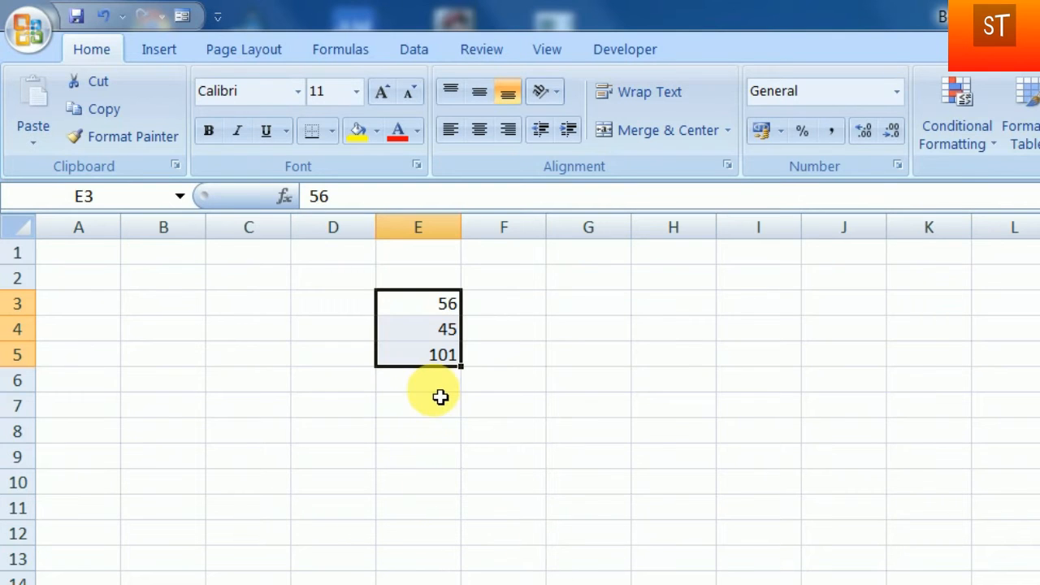
{"action": "left_click", "coordinate": [439, 388]}
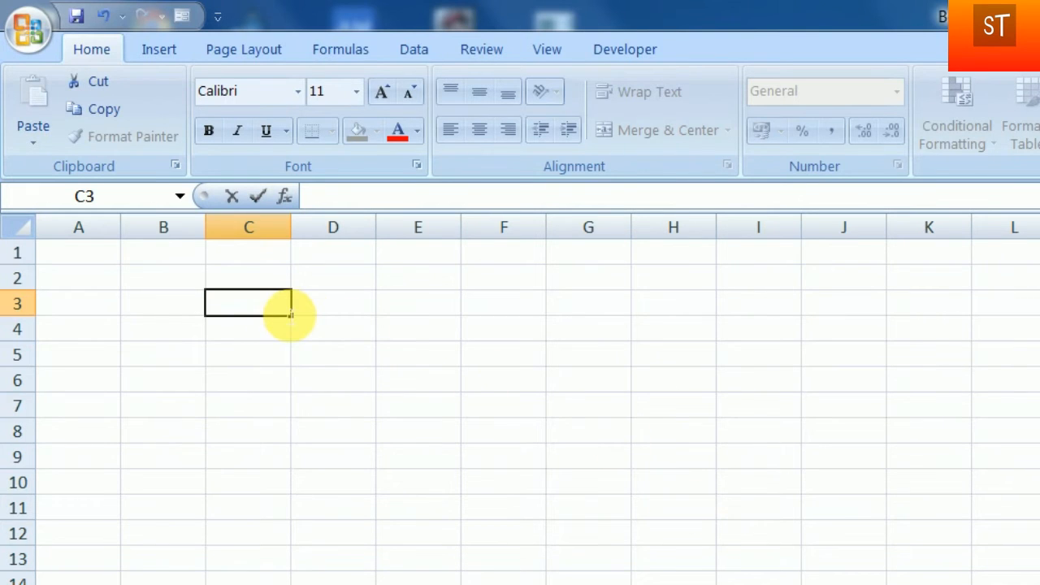
Enter 68 in cell E3 and 36 in cell E4 of the emptied sheet
{"action": "left_click", "coordinate": [431, 315]}
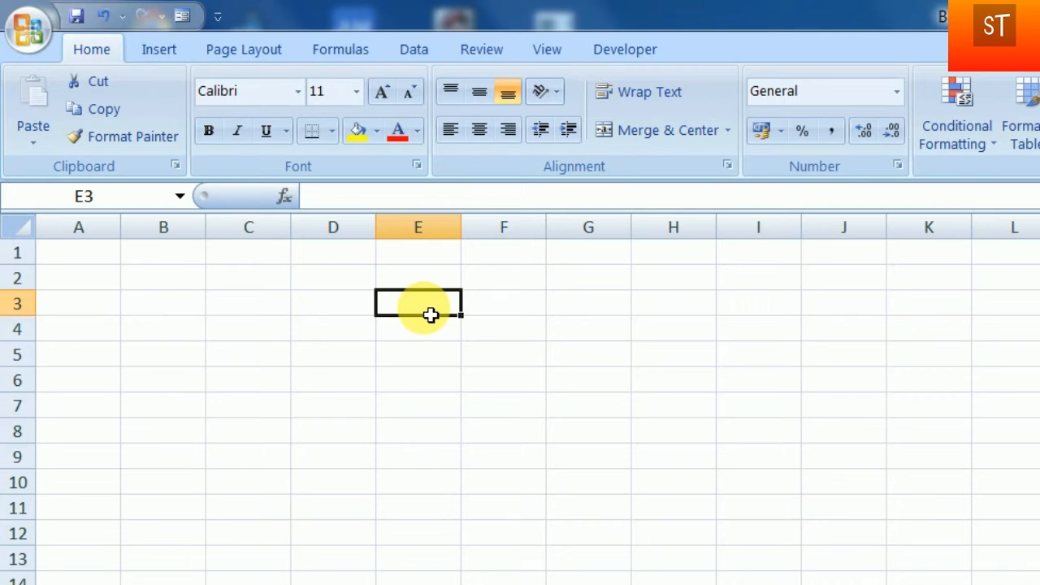
{"action": "type", "text": "68"}
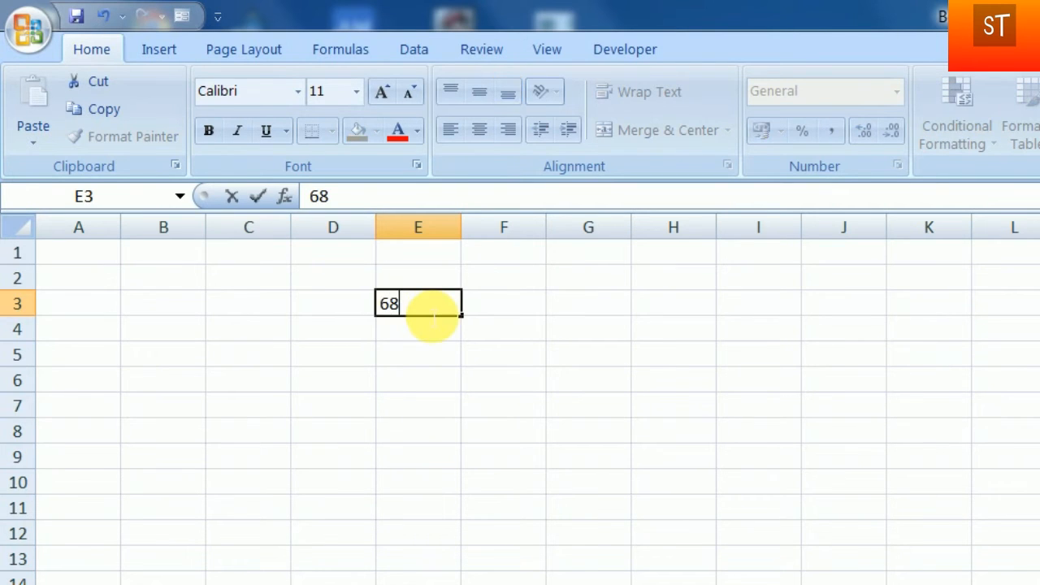
{"action": "left_click", "coordinate": [433, 337]}
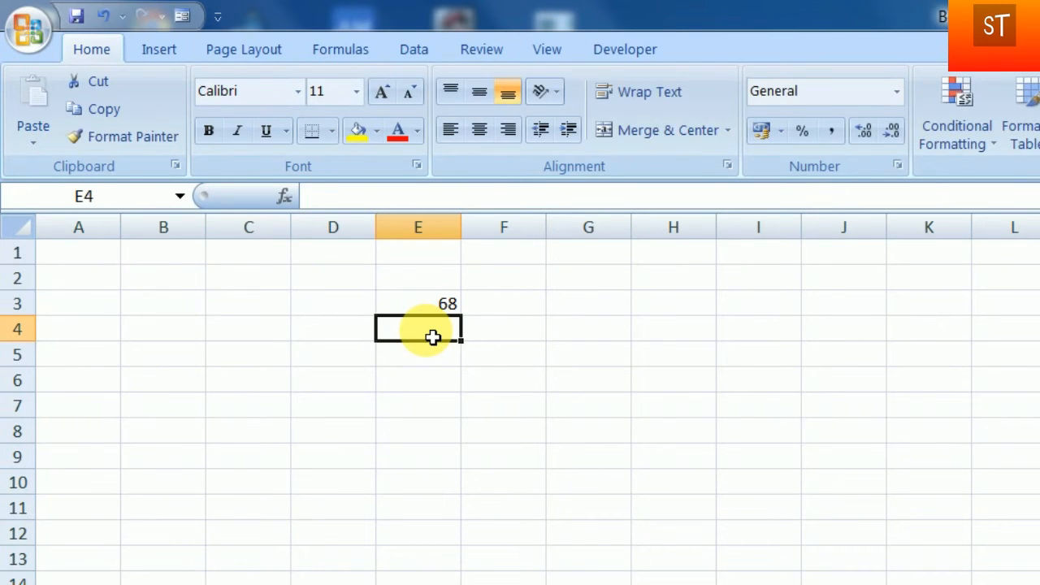
{"action": "type", "text": "36"}
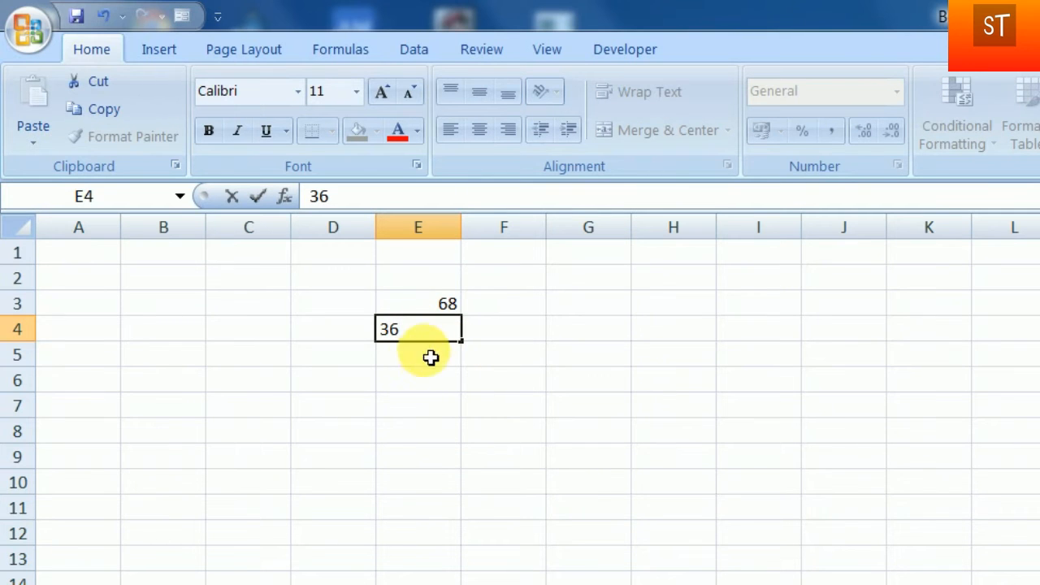
{"action": "left_click", "coordinate": [497, 333]}
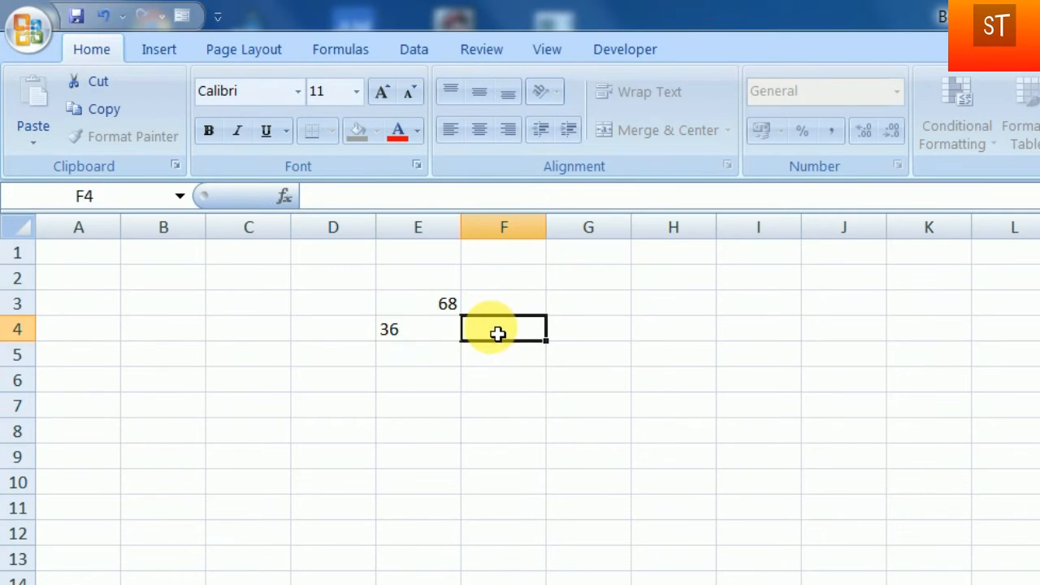
Enter the label "subtract" in cell C3
{"action": "left_click", "coordinate": [255, 307]}
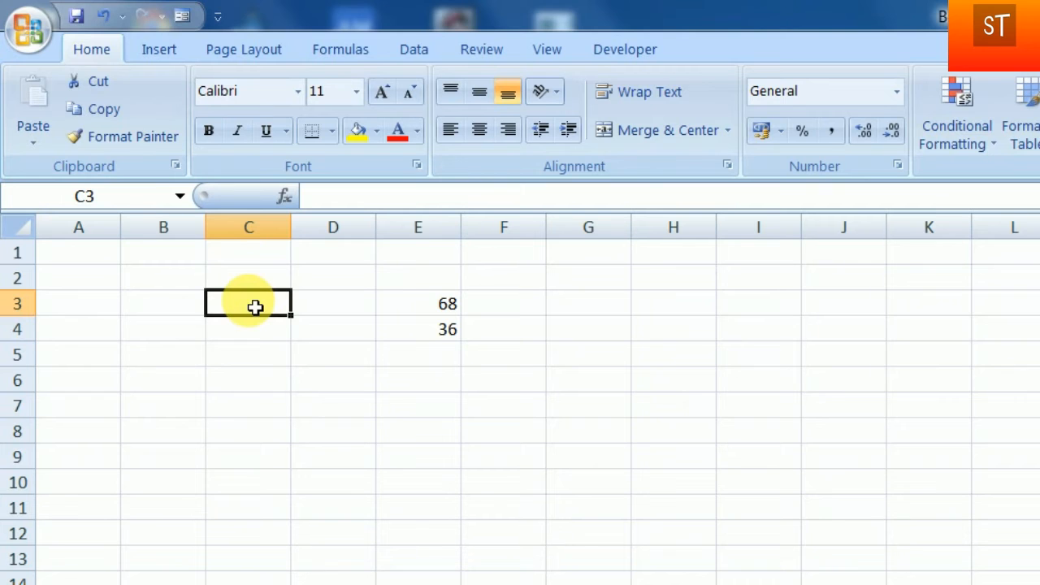
{"action": "type", "text": "sub"}
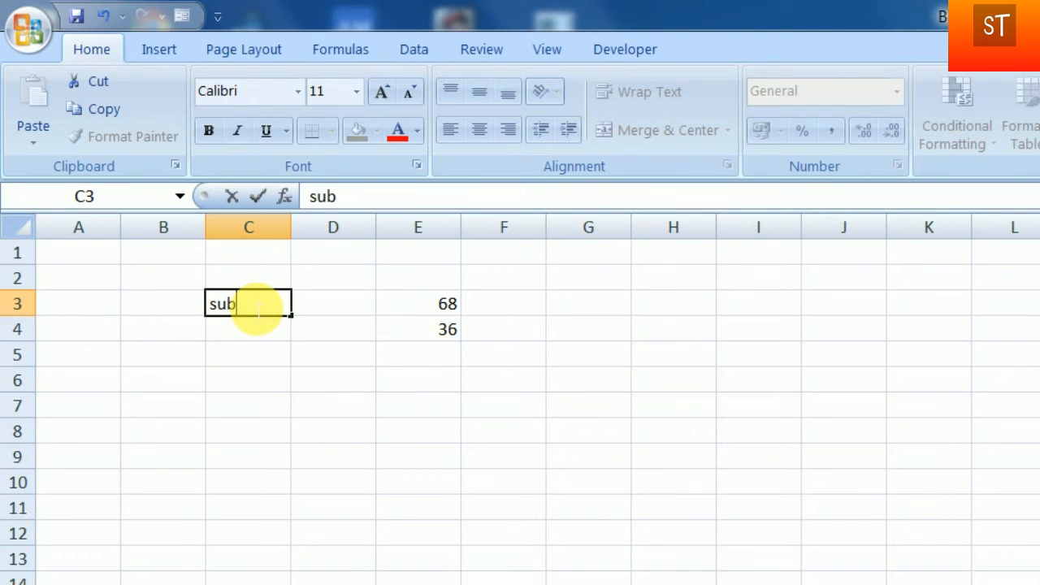
{"action": "type", "text": "tract"}
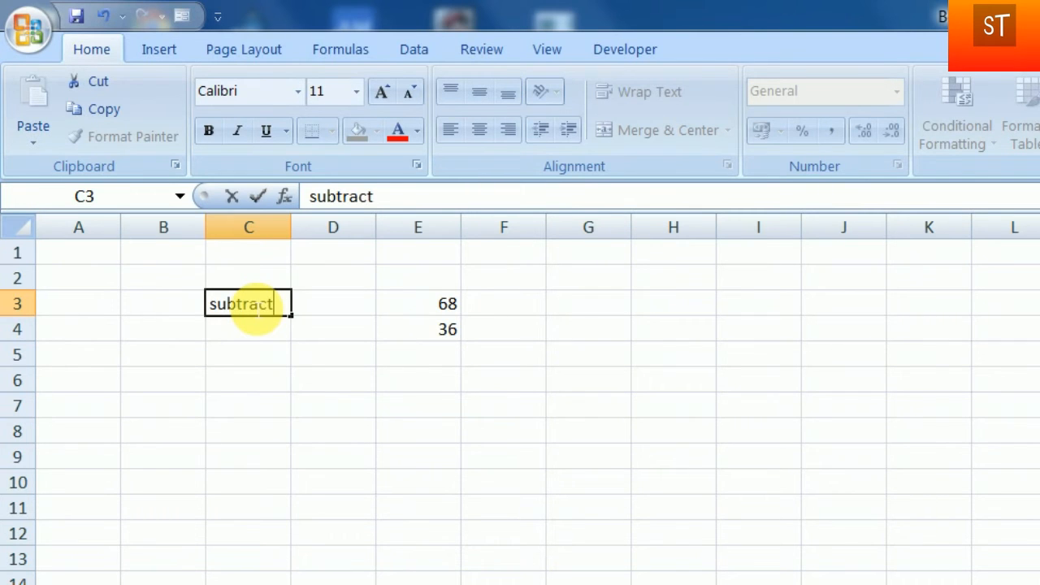
Subtract the second number from the first in cell E5 with the formula =E3-E4
{"action": "left_click", "coordinate": [414, 362]}
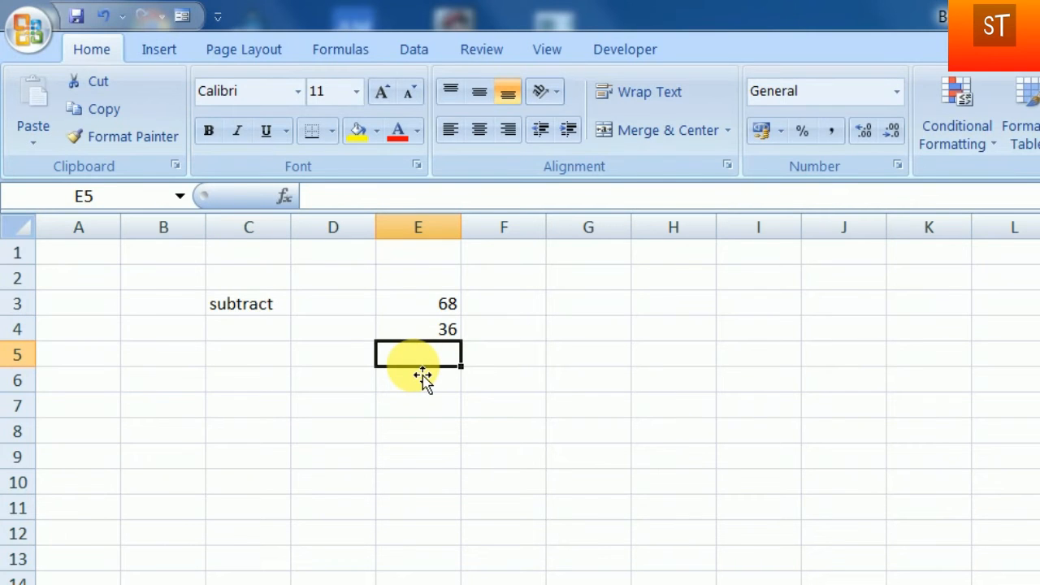
{"action": "type", "text": "="}
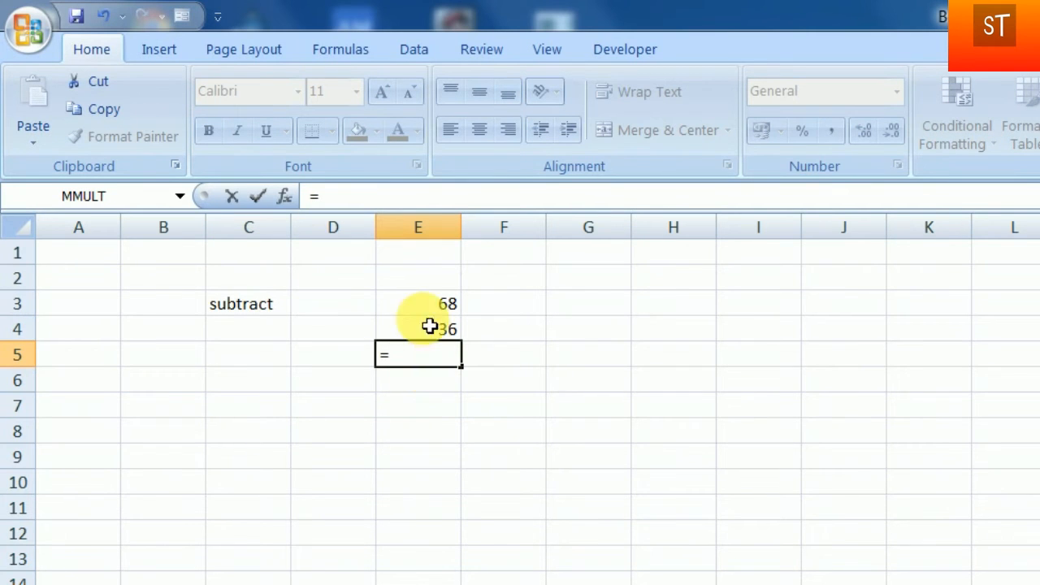
{"action": "left_click", "coordinate": [449, 306]}
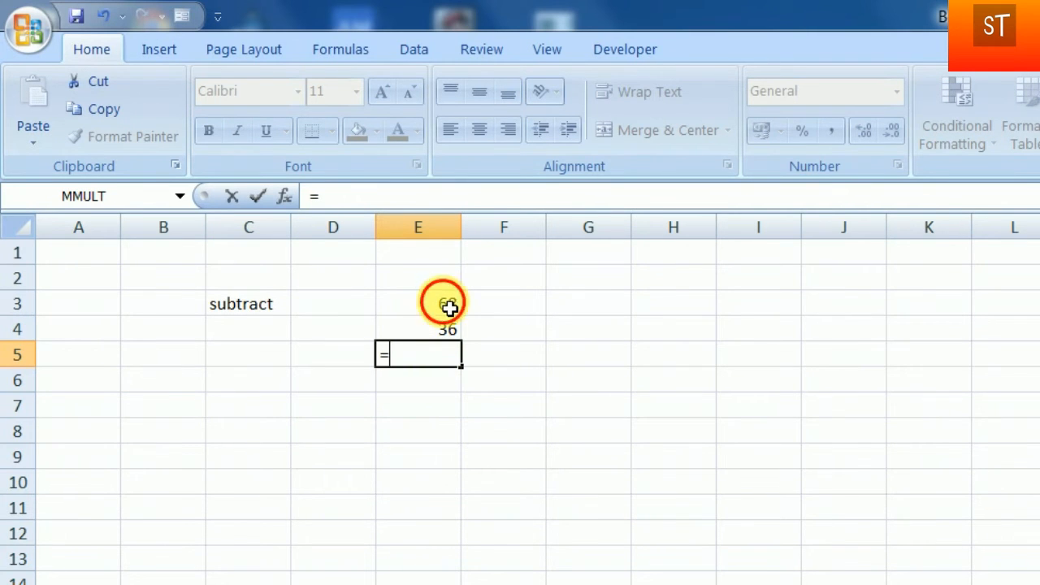
{"action": "type", "text": "-"}
{"action": "left_click", "coordinate": [452, 333]}
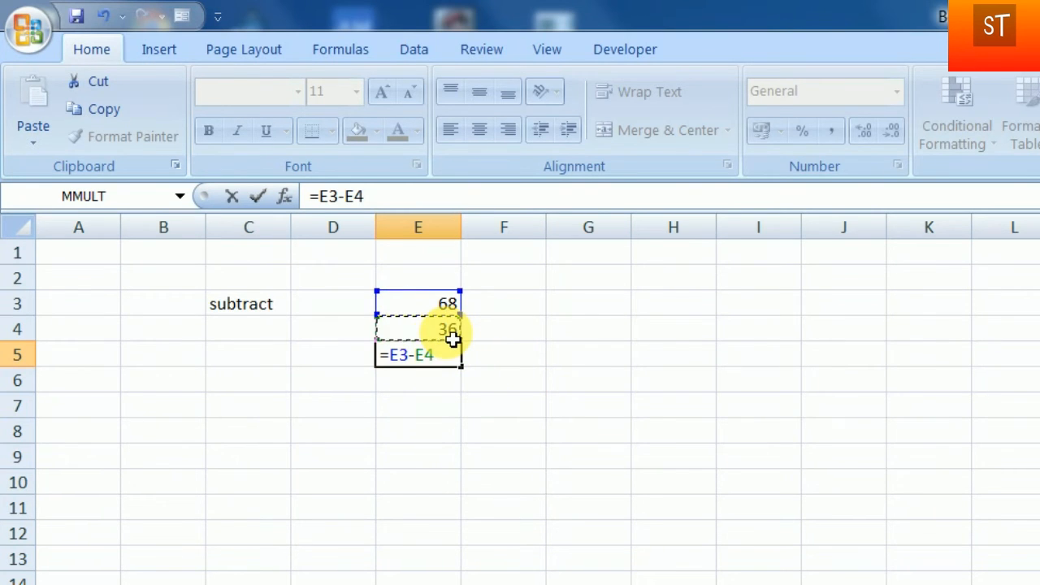
{"action": "key", "text": "Return"}
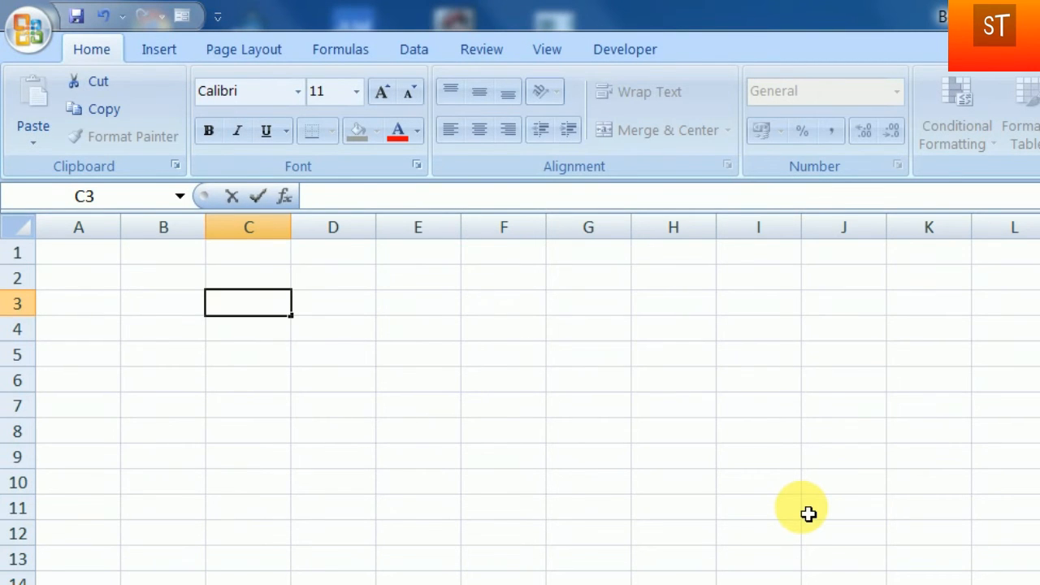
Enter the label "multiply" in cell C3, with 36 in F3 and 5 in F4
{"action": "type", "text": "multiply"}
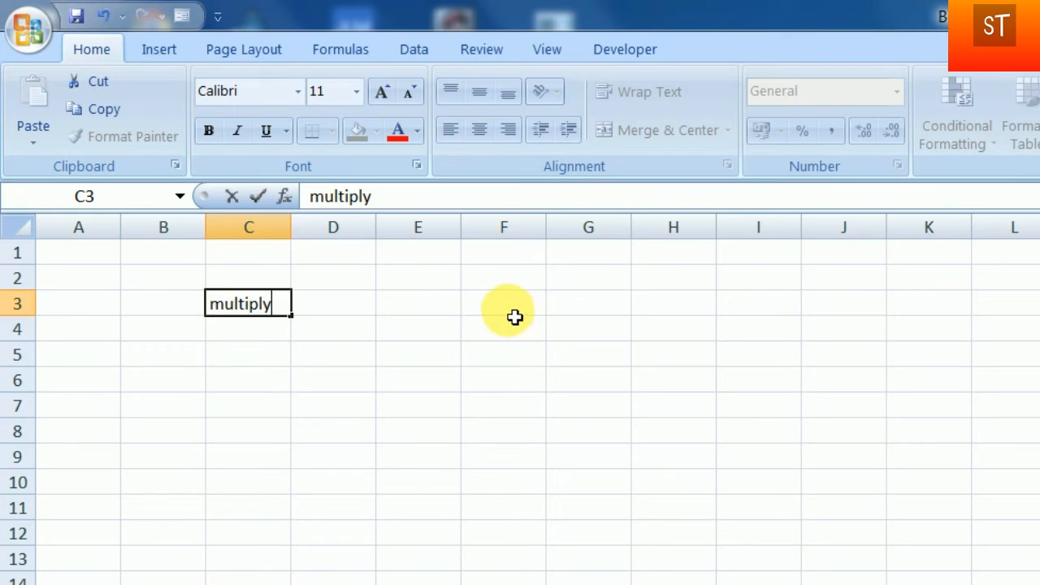
{"action": "left_click", "coordinate": [513, 317]}
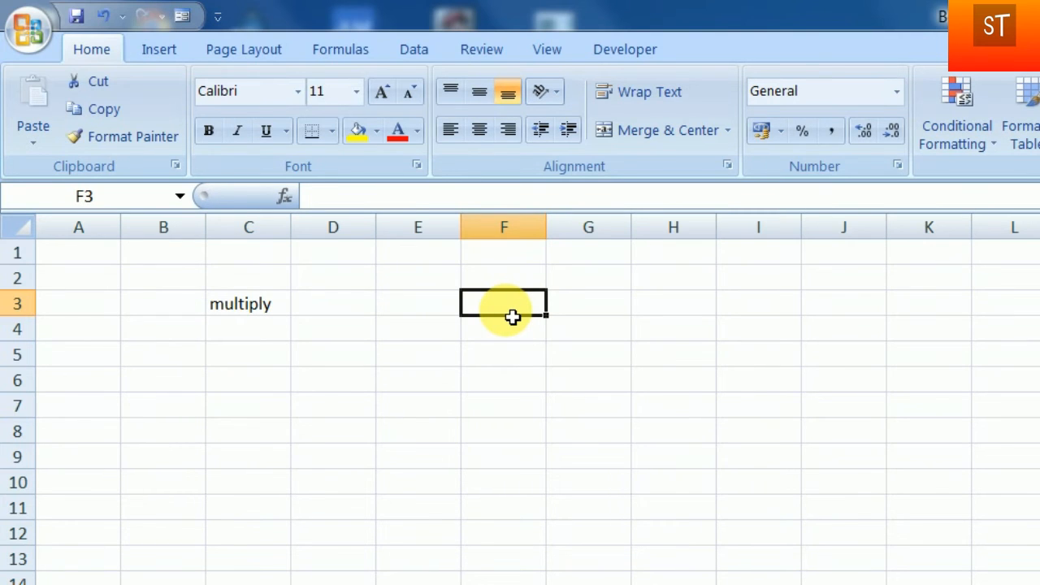
{"action": "type", "text": "36"}
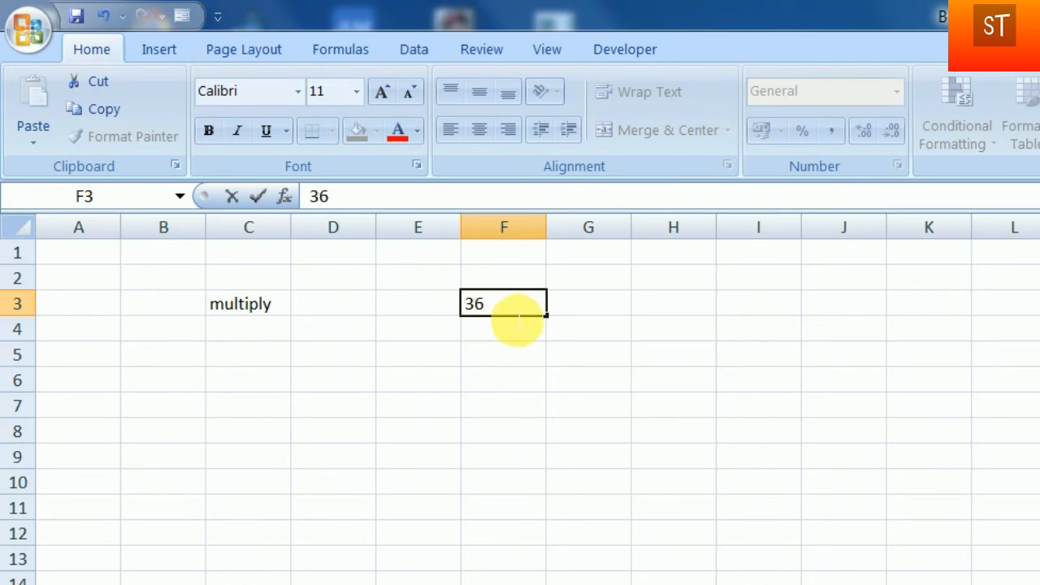
{"action": "left_click", "coordinate": [506, 337]}
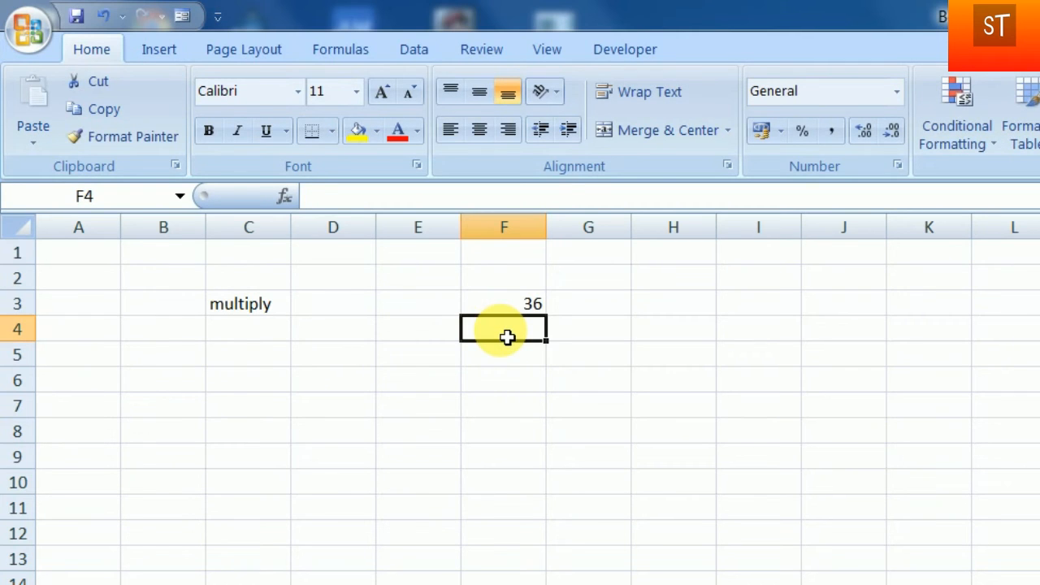
{"action": "type", "text": "5"}
Multiply the two numbers in column F with the formula =F3*F4 in cell F5
{"action": "left_click", "coordinate": [504, 364]}
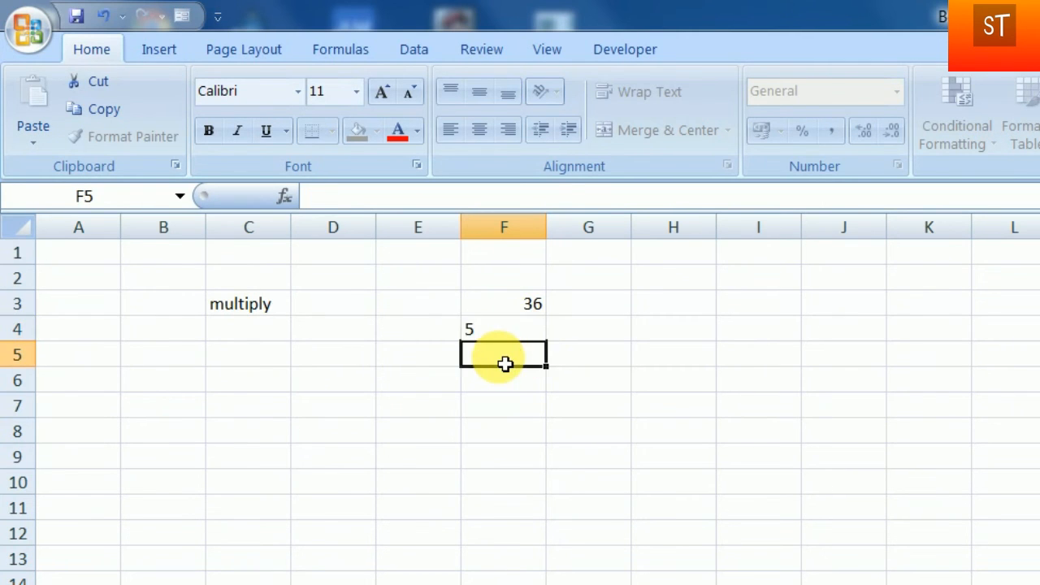
{"action": "type", "text": "="}
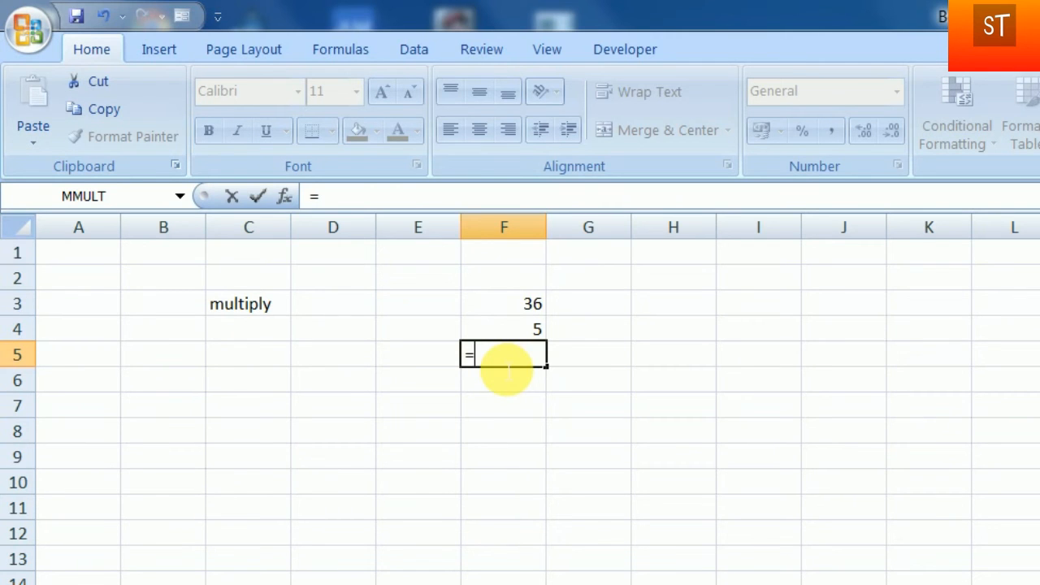
{"action": "left_click", "coordinate": [518, 316]}
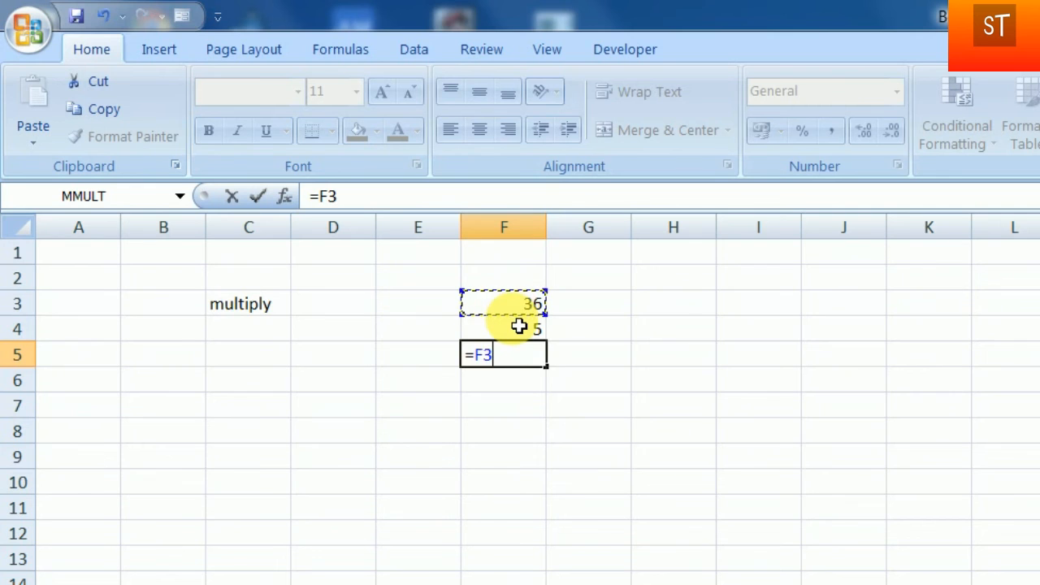
{"action": "type", "text": "*"}
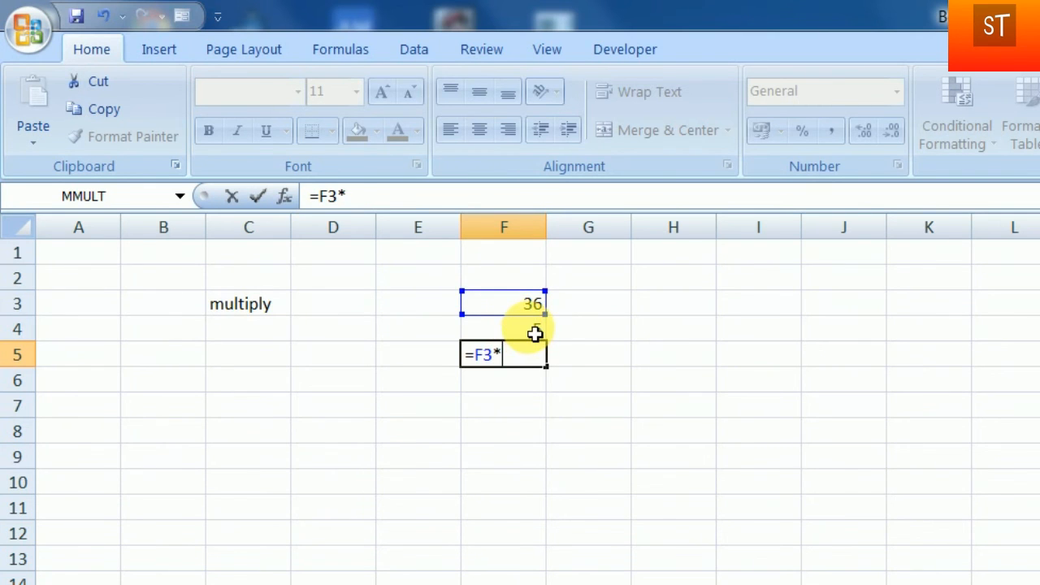
{"action": "left_click", "coordinate": [536, 334]}
{"action": "key", "text": "Return"}
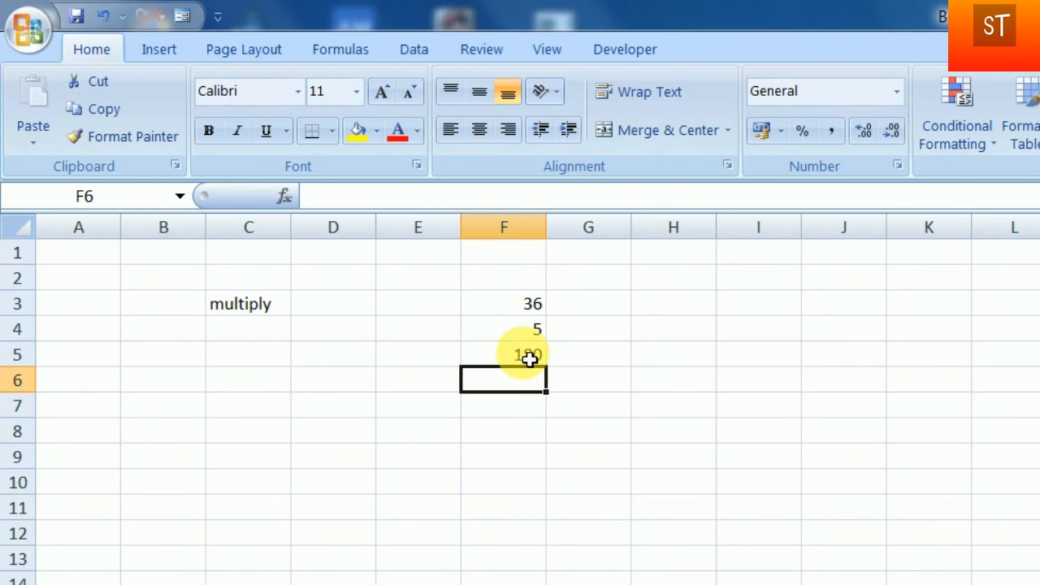
Clear the product from cell F5 and replace the label in C3 with "divide"
{"action": "left_click", "coordinate": [530, 359]}
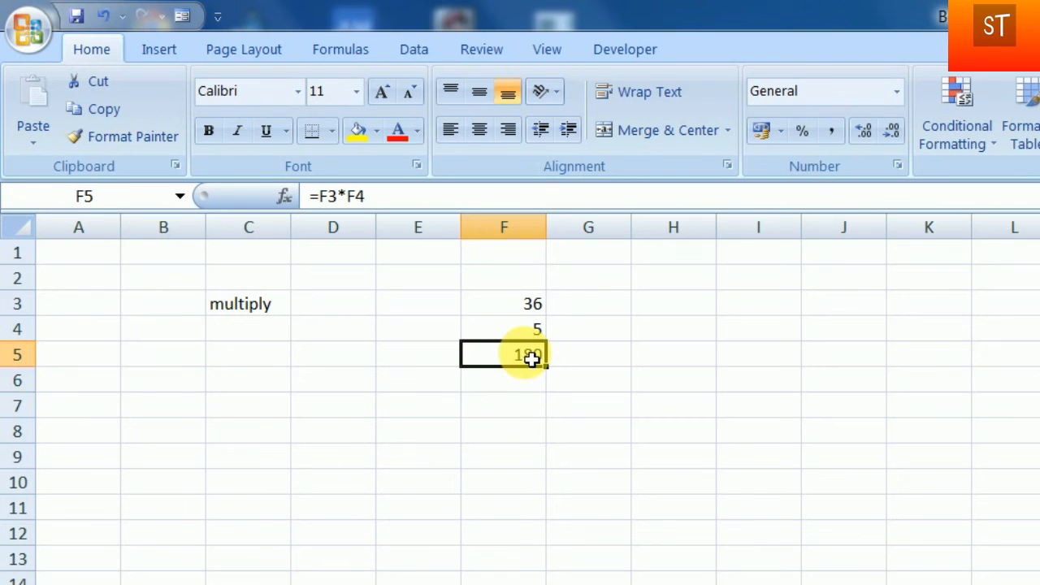
{"action": "key", "text": "BackSpace"}
{"action": "left_click", "coordinate": [275, 312]}
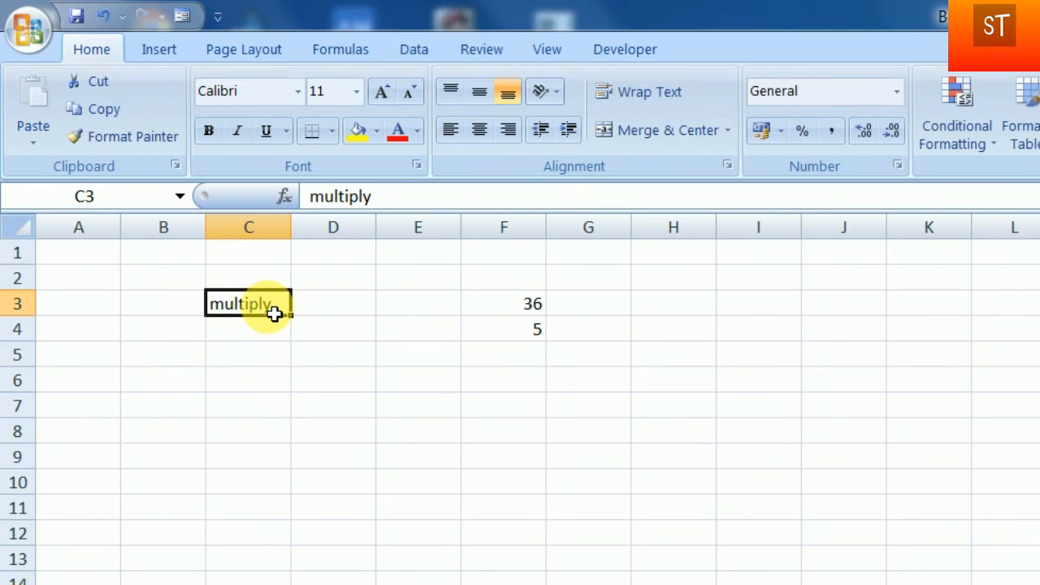
{"action": "key", "text": "BackSpace"}
{"action": "type", "text": "divide"}
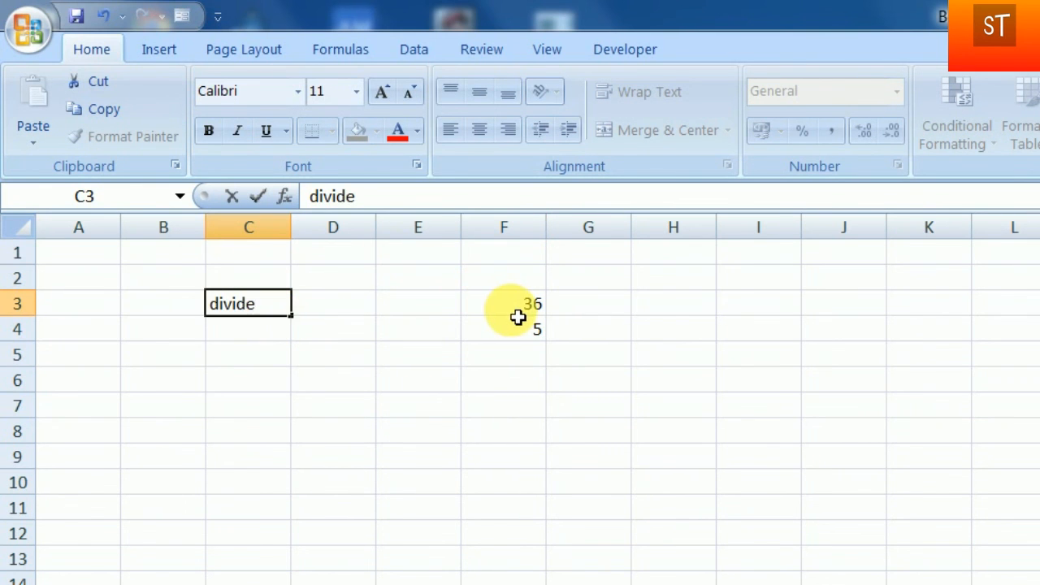
Divide the first number by the second in cell F5 with the formula =F3/F4
{"action": "left_click", "coordinate": [502, 366]}
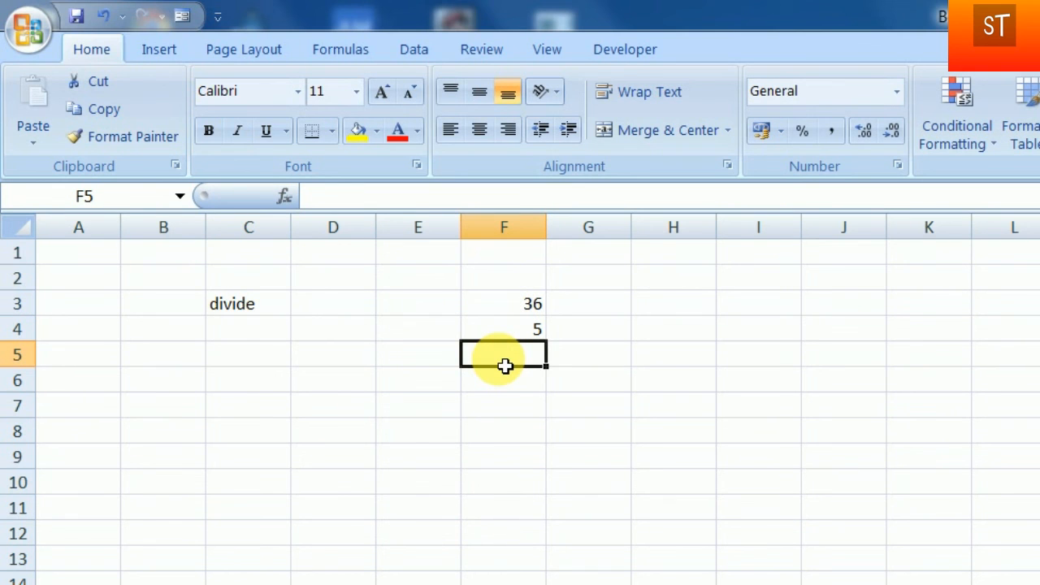
{"action": "type", "text": "="}
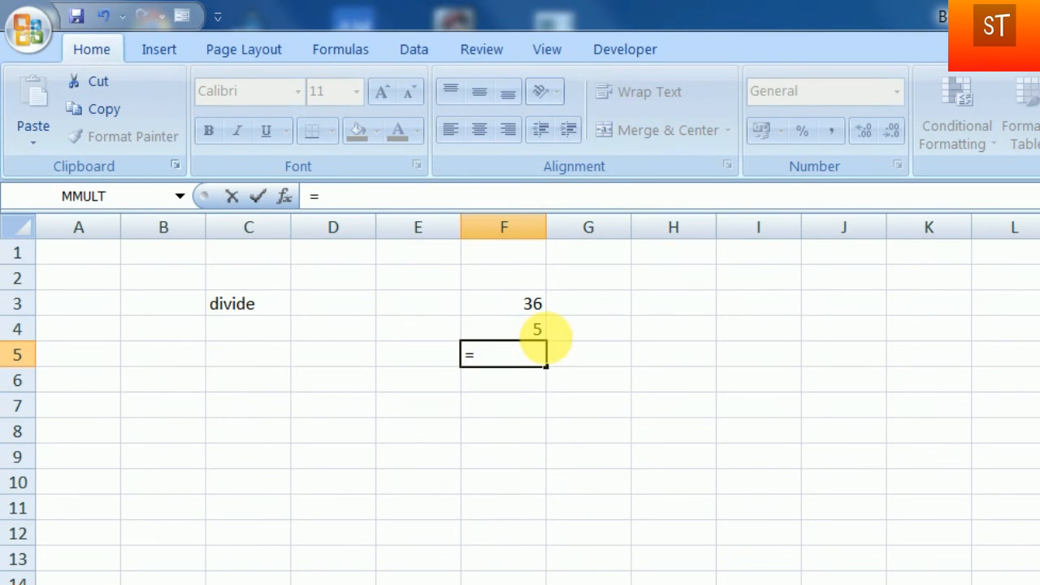
{"action": "left_click", "coordinate": [529, 313]}
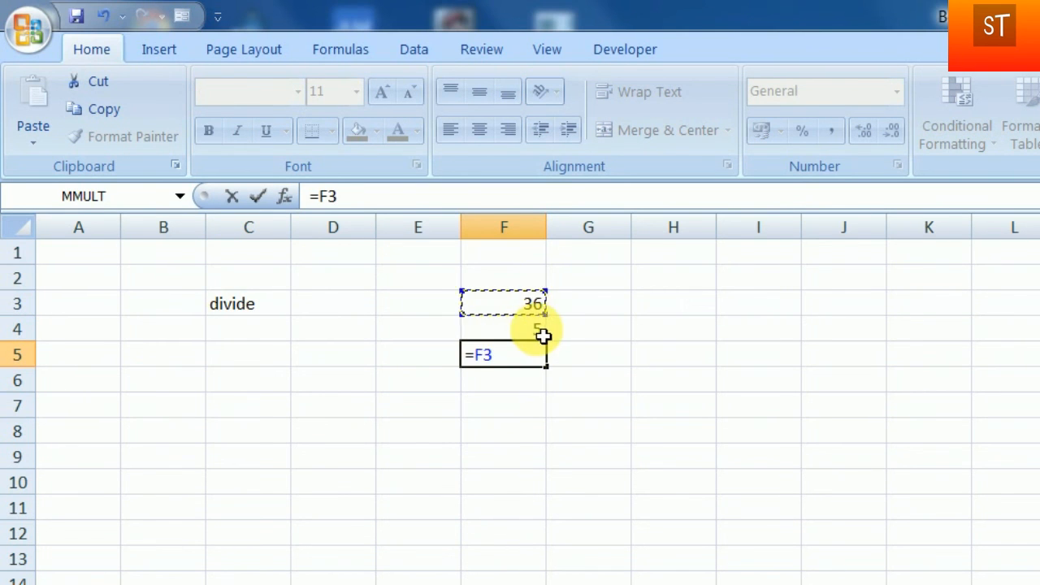
{"action": "type", "text": "/"}
{"action": "left_click", "coordinate": [544, 334]}
{"action": "key", "text": "Return"}
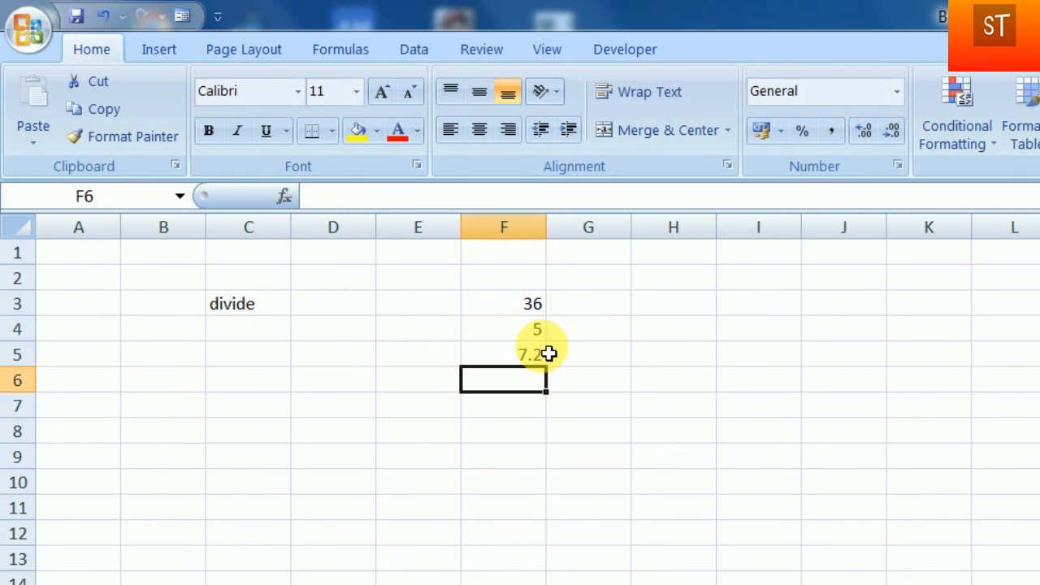